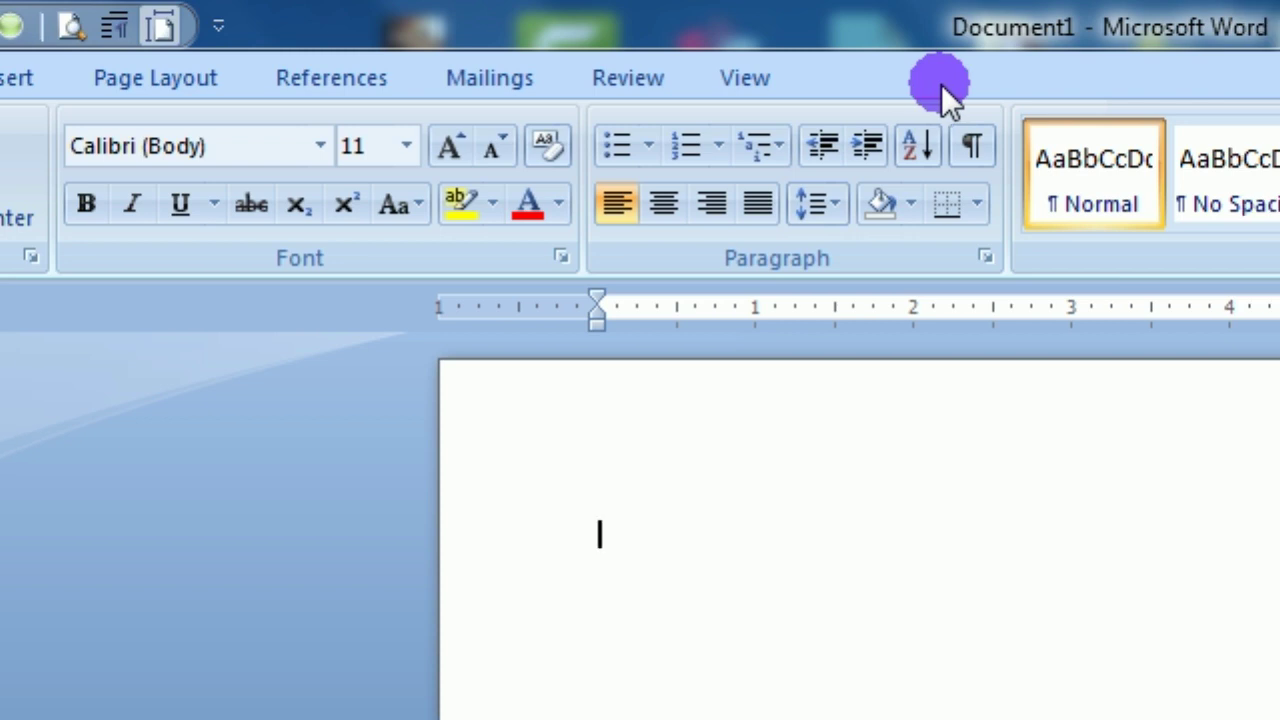
- Show the Quick Access Toolbar below the ribbon using the ribbon's context menu
{"action": "right_click", "coordinate": [853, 70]}
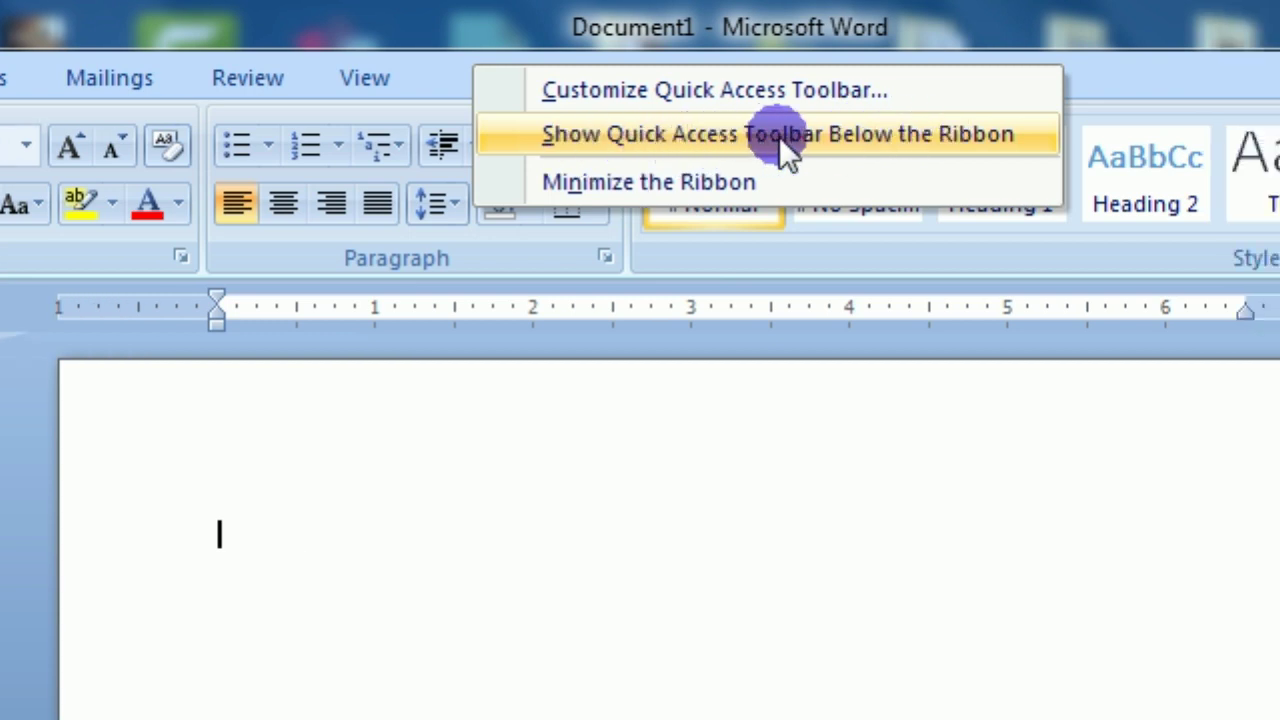
{"action": "left_click", "coordinate": [779, 136]}
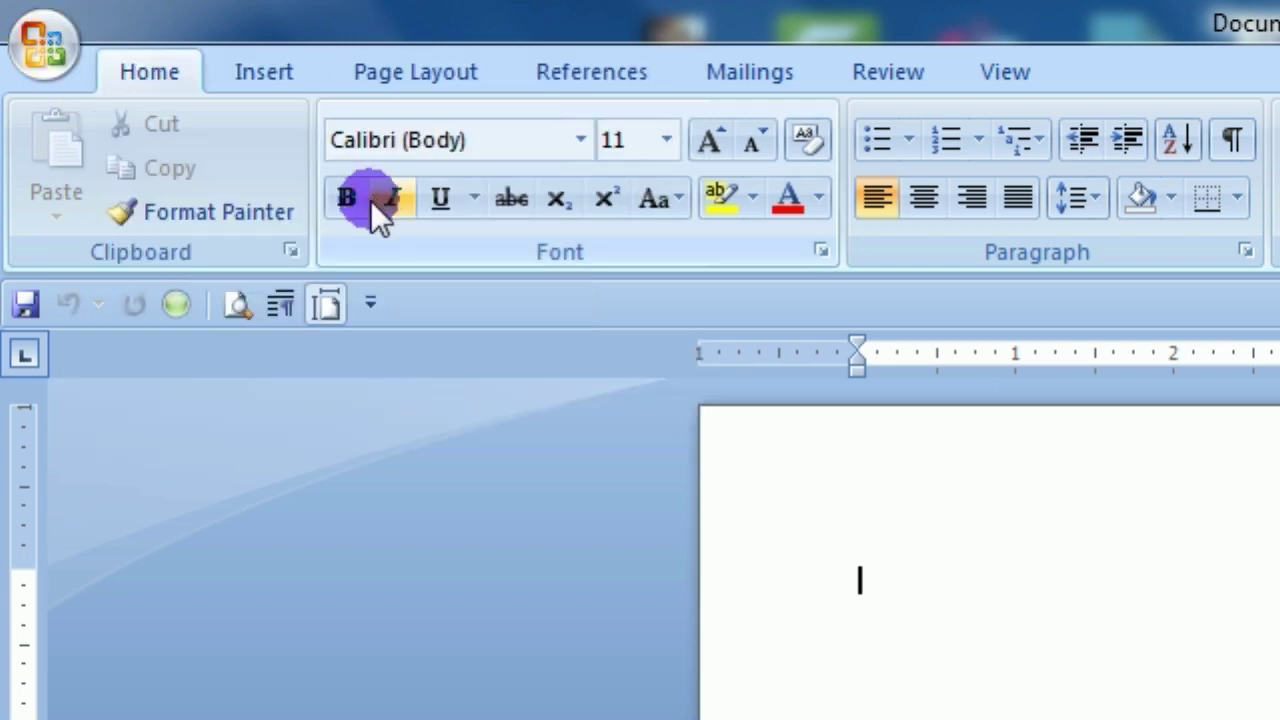
- Return the Quick Access Toolbar to its original position above the ribbon
{"action": "right_click", "coordinate": [449, 303]}
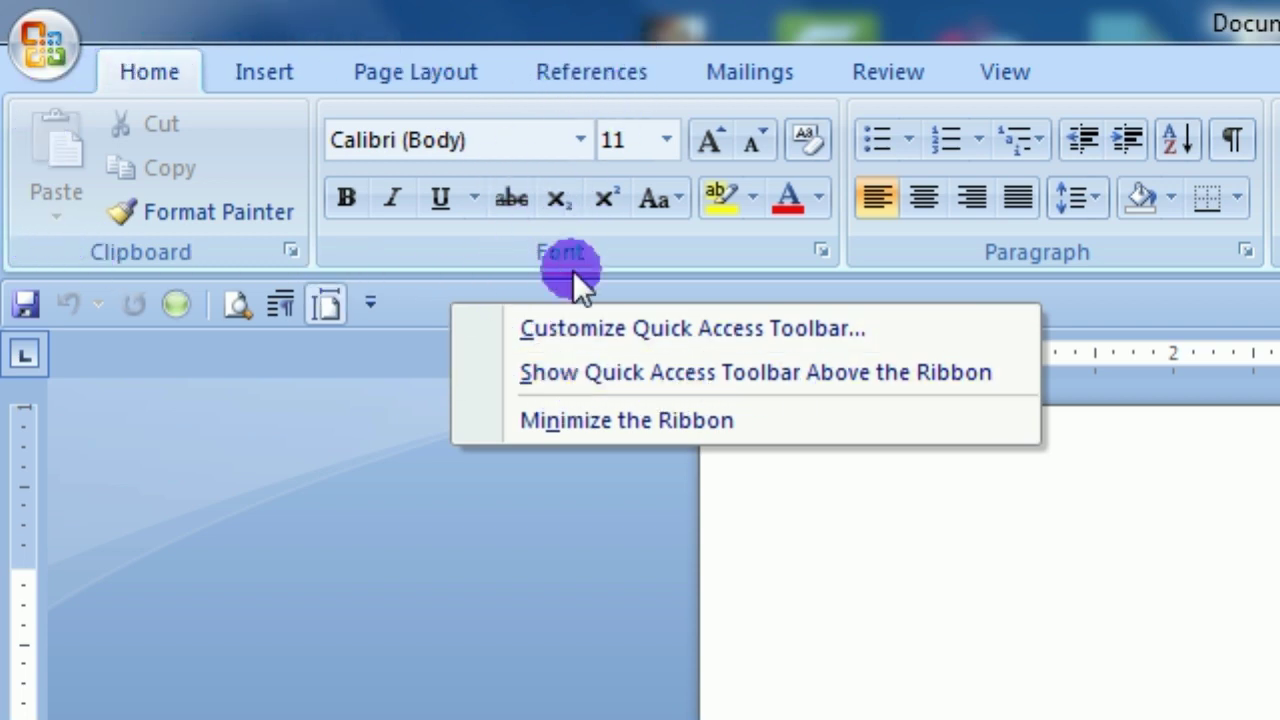
{"action": "left_click", "coordinate": [569, 369]}
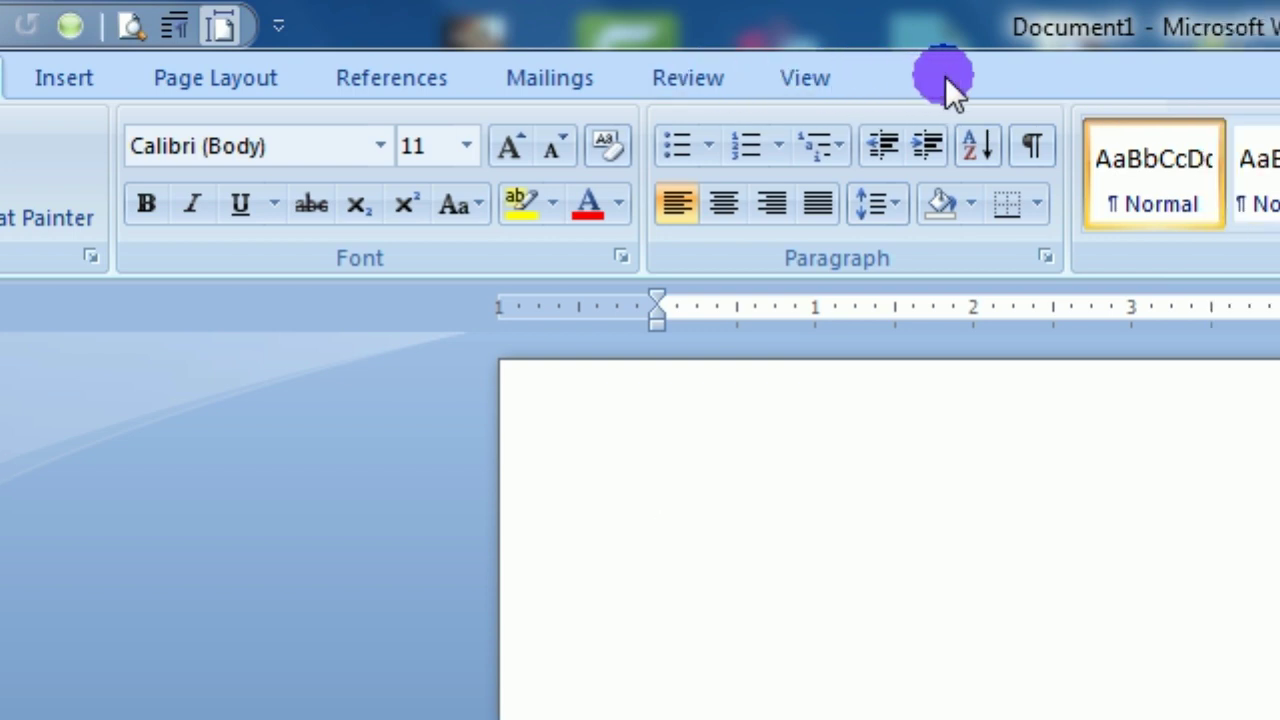
{"action": "right_click", "coordinate": [943, 76]}
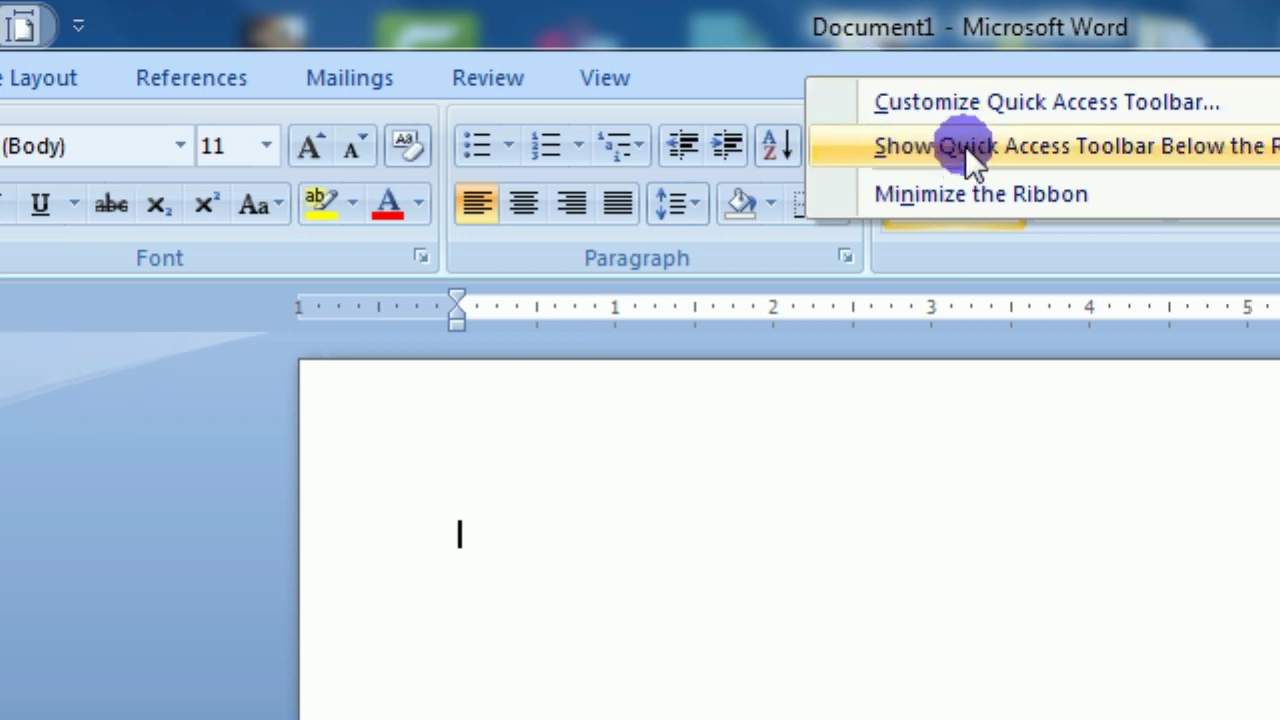
{"action": "left_click", "coordinate": [951, 160]}
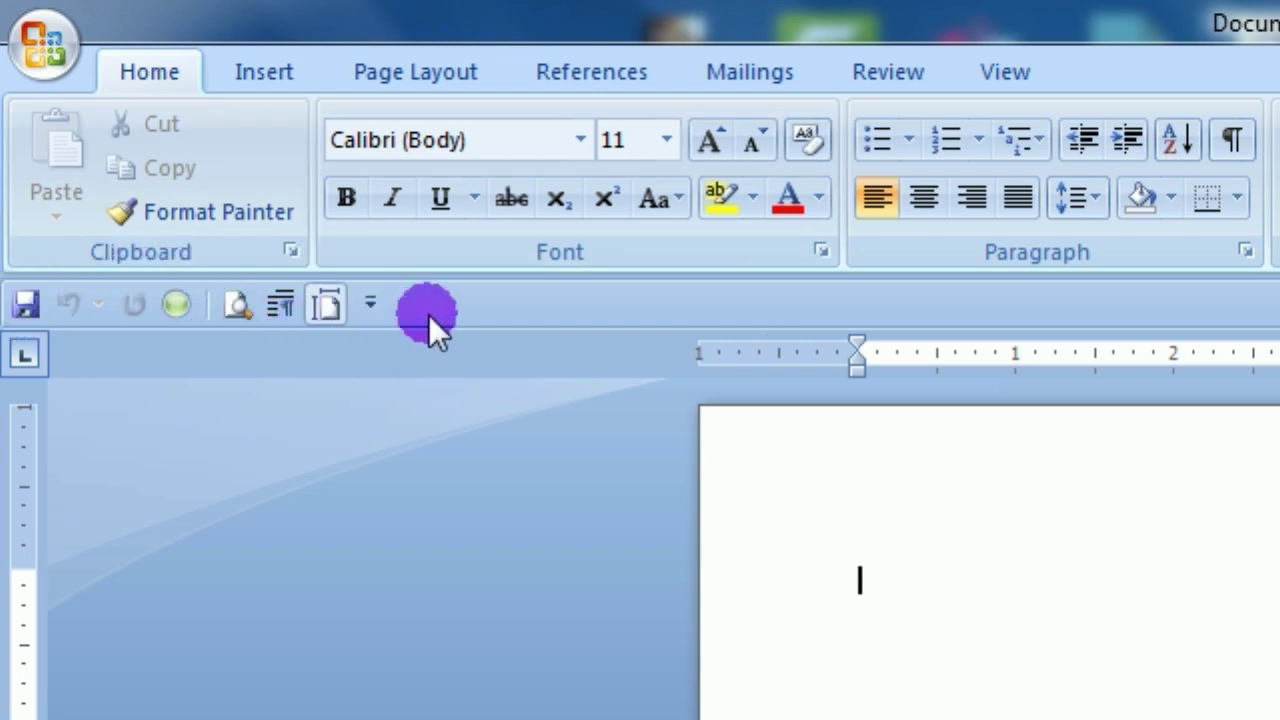
{"action": "right_click", "coordinate": [481, 307]}
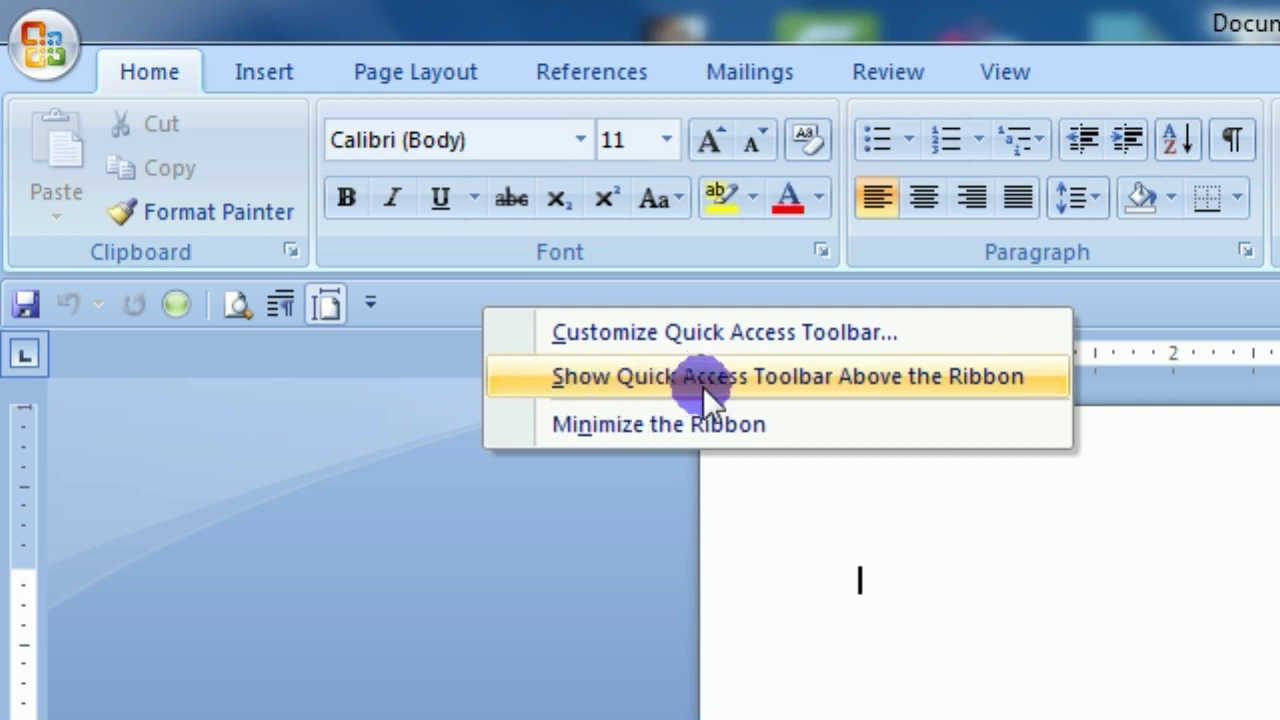
{"action": "left_click", "coordinate": [855, 382]}
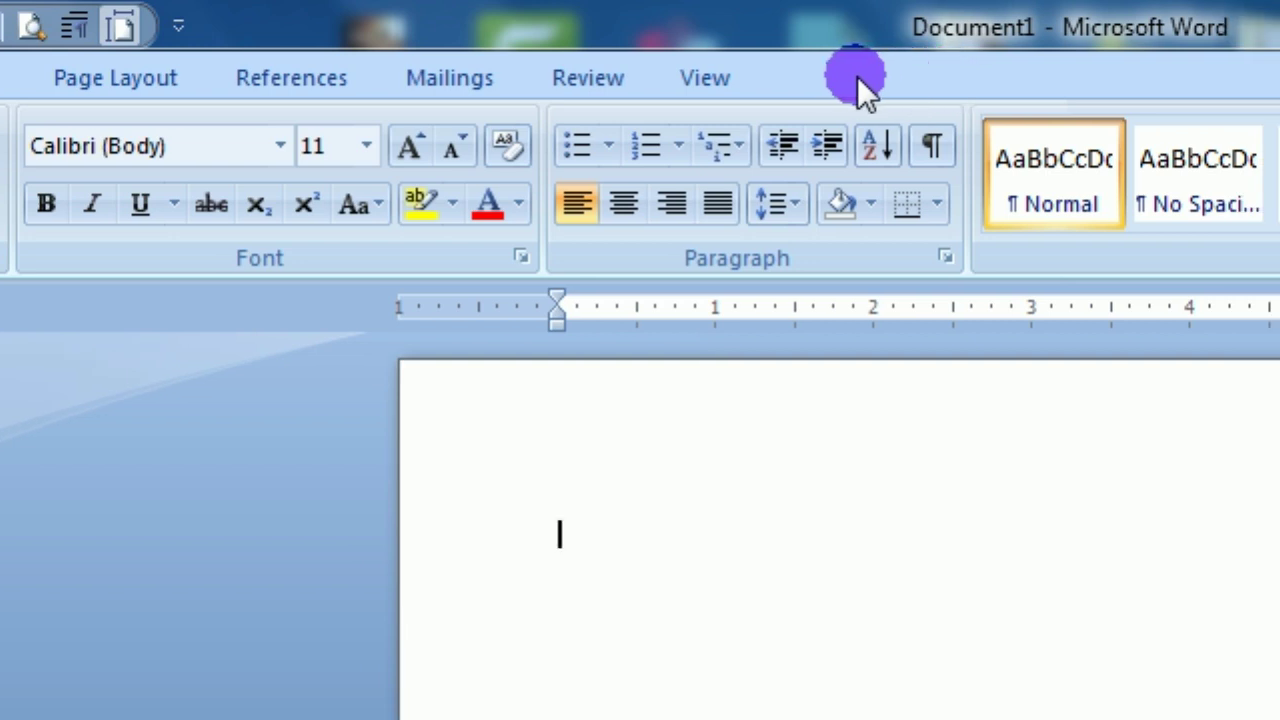
{"action": "right_click", "coordinate": [855, 76]}
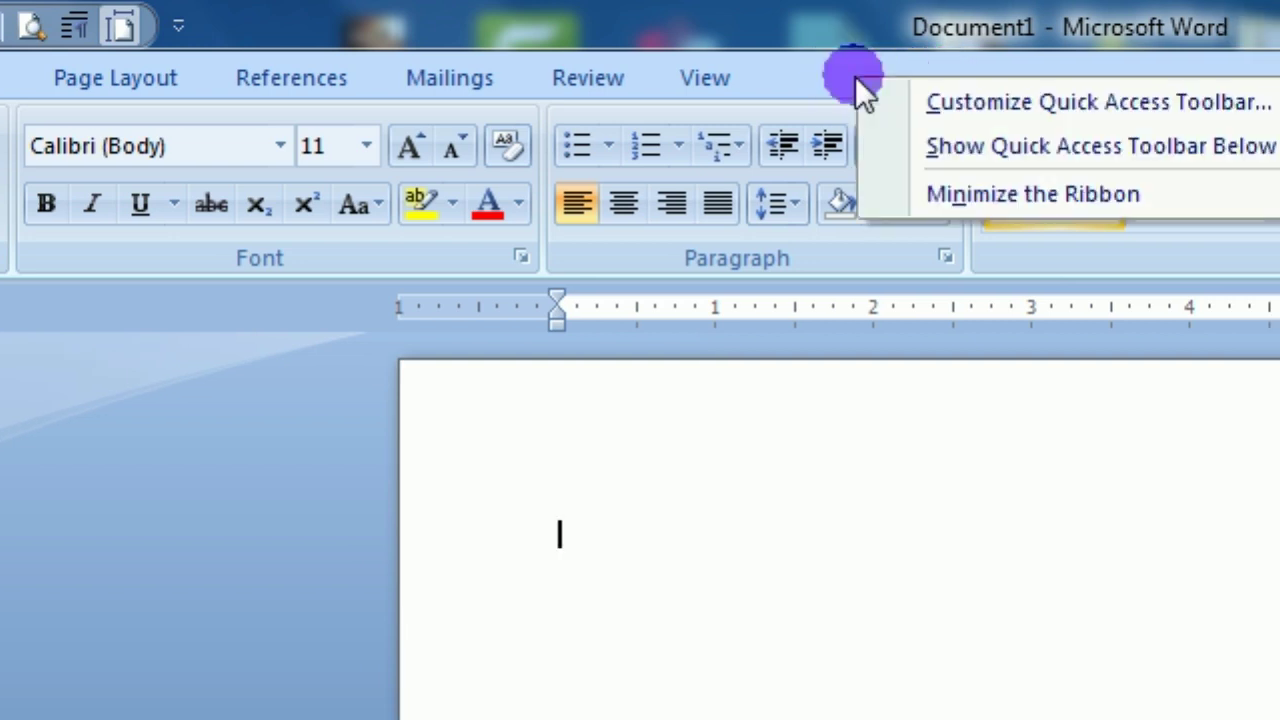
{"action": "left_click", "coordinate": [920, 200]}
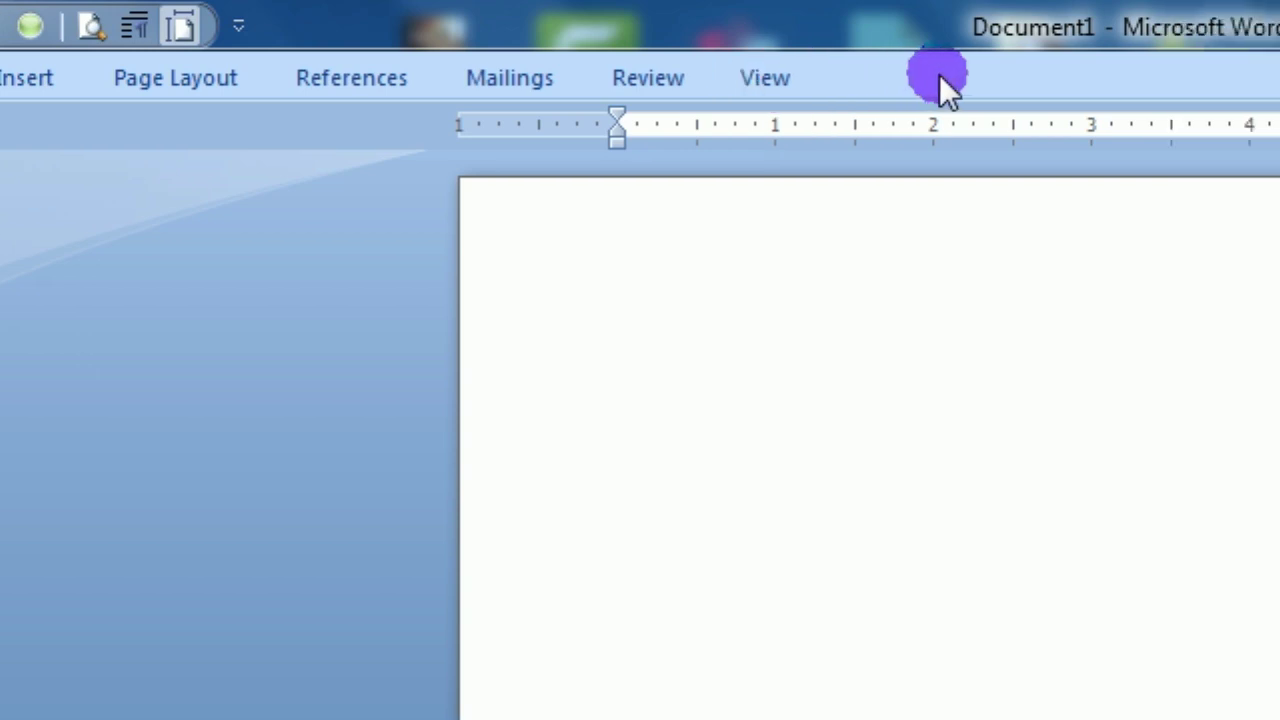
{"action": "right_click", "coordinate": [940, 76]}
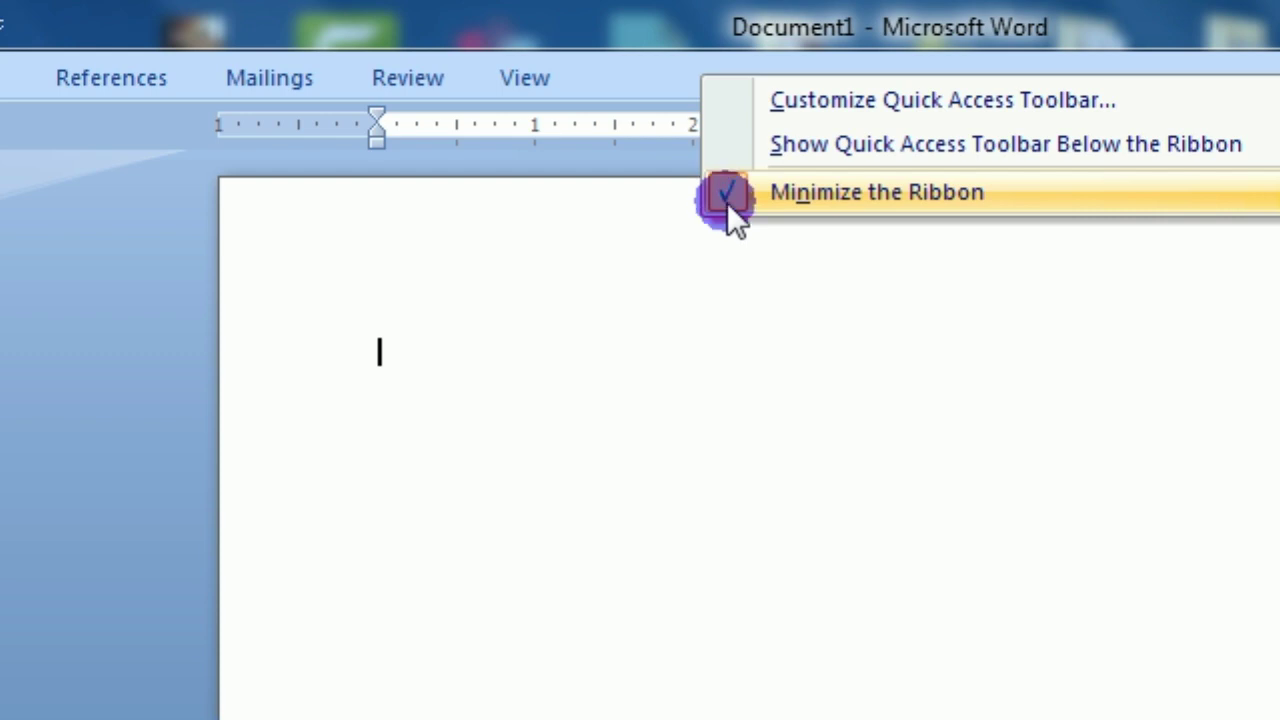
{"action": "left_click", "coordinate": [753, 194]}
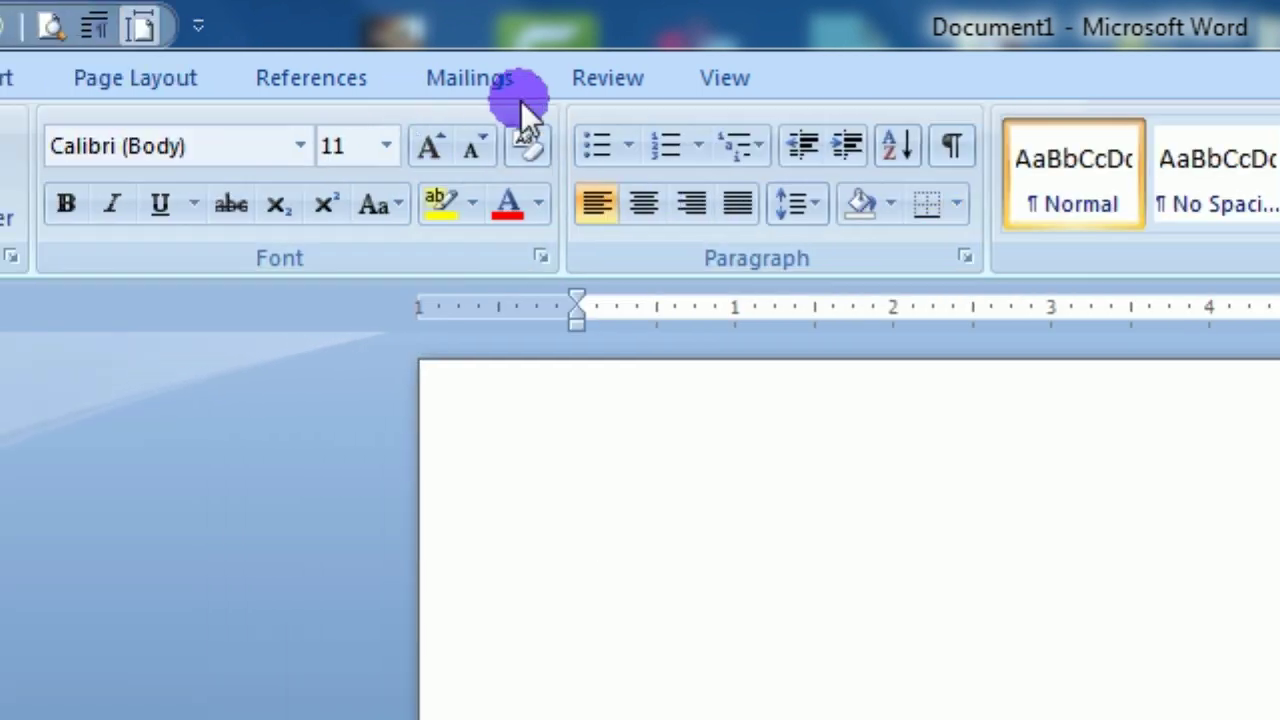